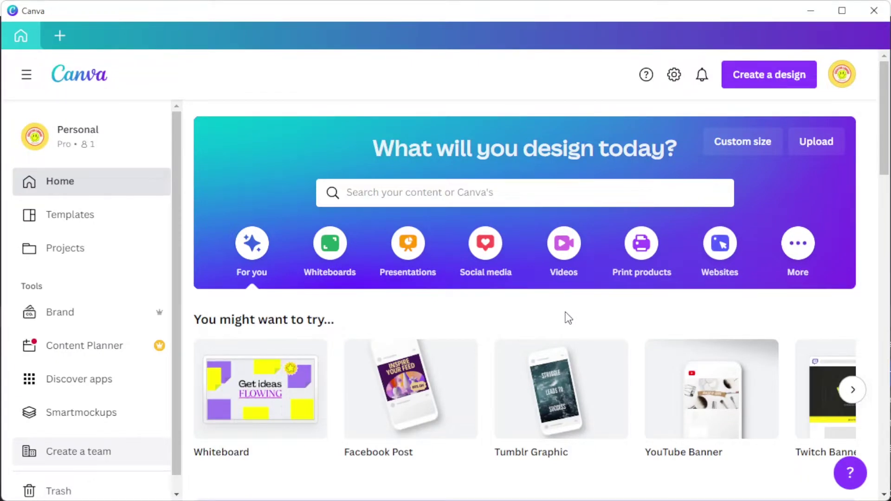
- Click into the Canva home page search bar to begin a template search
{"action": "left_click", "coordinate": [560, 190]}
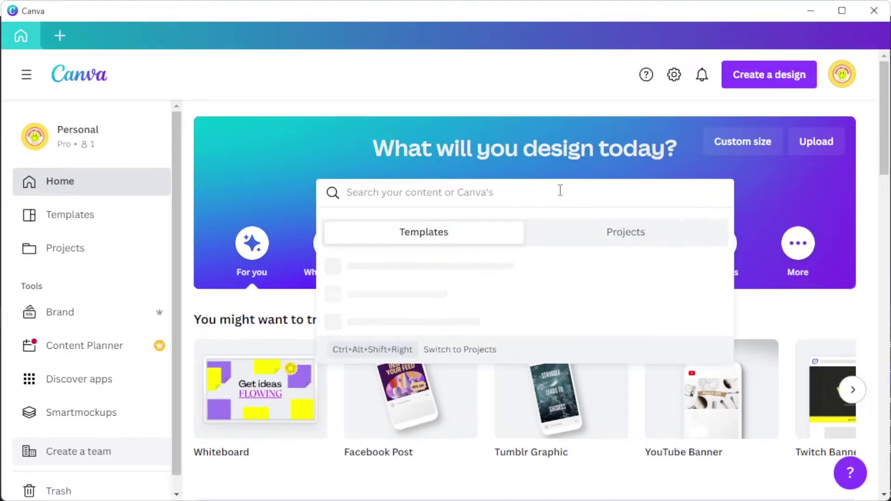
- Search templates for 'twitch banner' and browse the results and filter options
{"action": "type", "text": "twitch banner"}
{"action": "key", "text": "Return"}
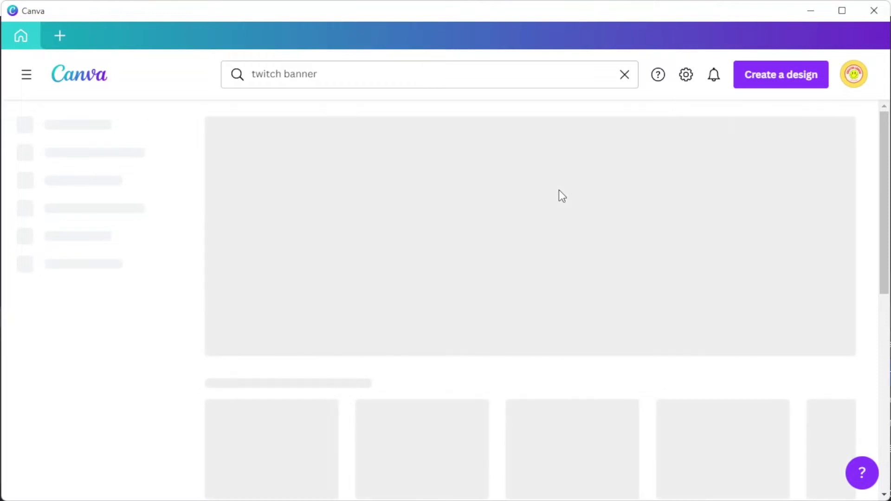
{"action": "scroll", "coordinate": [558, 191], "scroll_direction": "down", "scroll_amount": 14}
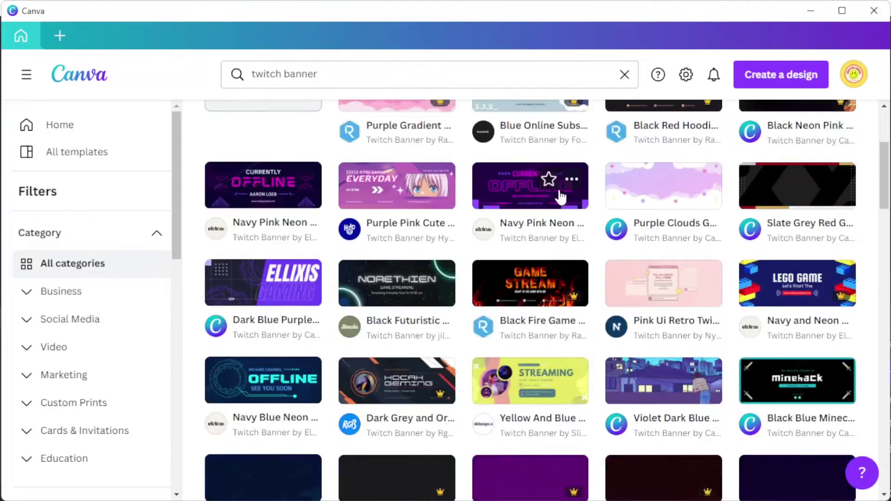
{"action": "scroll", "coordinate": [302, 242], "scroll_direction": "down", "scroll_amount": 8}
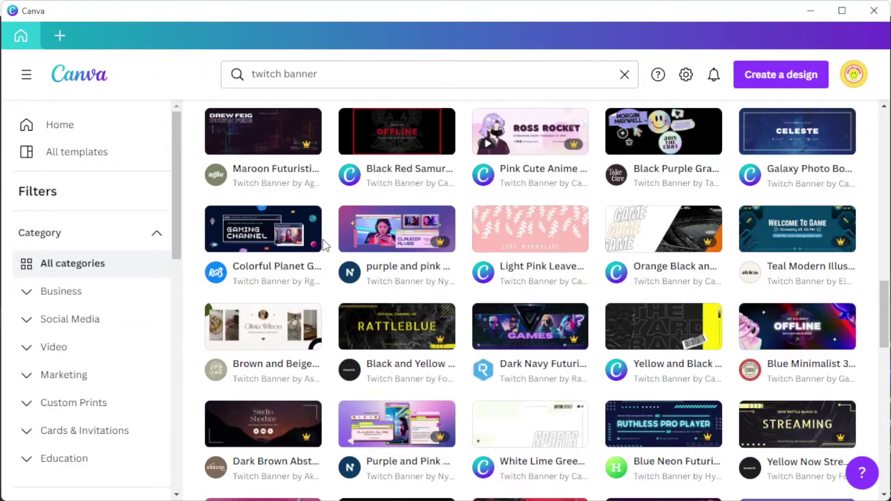
{"action": "scroll", "coordinate": [90, 249], "scroll_direction": "down", "scroll_amount": 8}
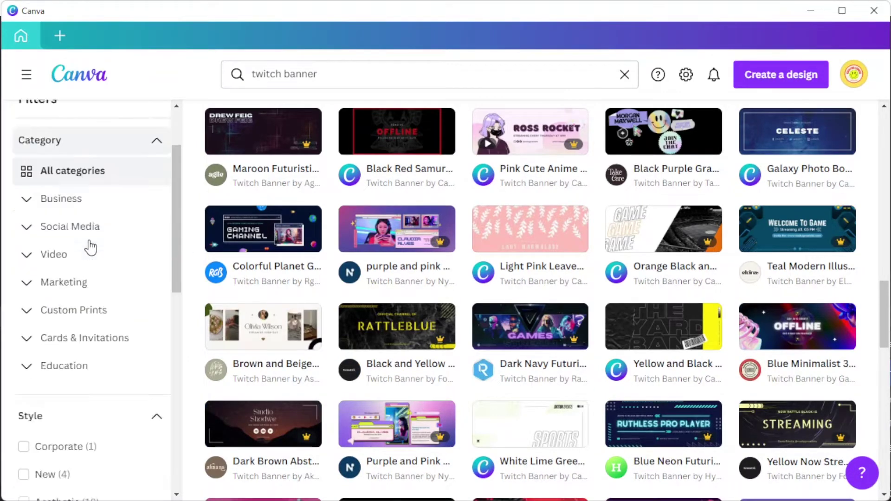
{"action": "scroll", "coordinate": [90, 248], "scroll_direction": "down", "scroll_amount": 2}
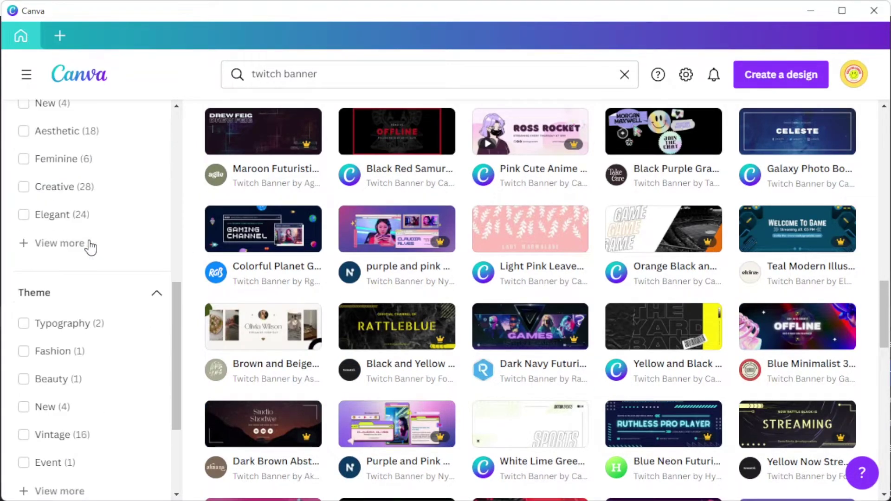
{"action": "scroll", "coordinate": [91, 248], "scroll_direction": "down", "scroll_amount": 2}
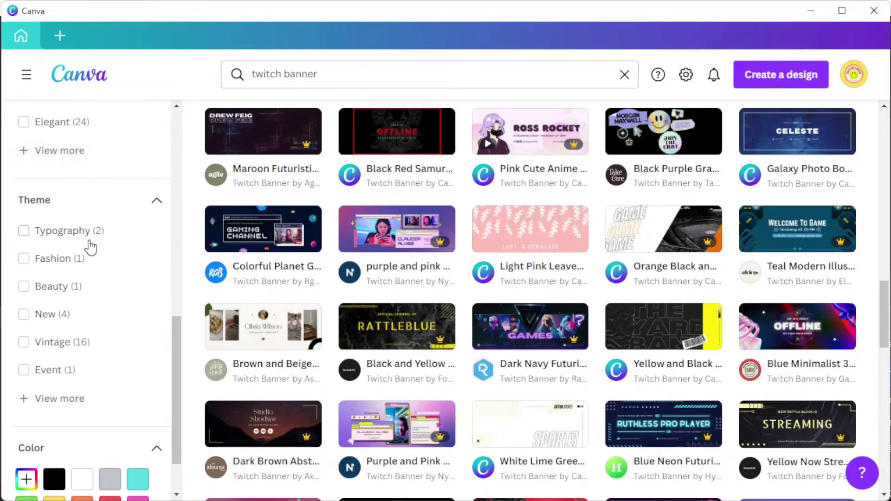
{"action": "scroll", "coordinate": [90, 249], "scroll_direction": "down", "scroll_amount": 2}
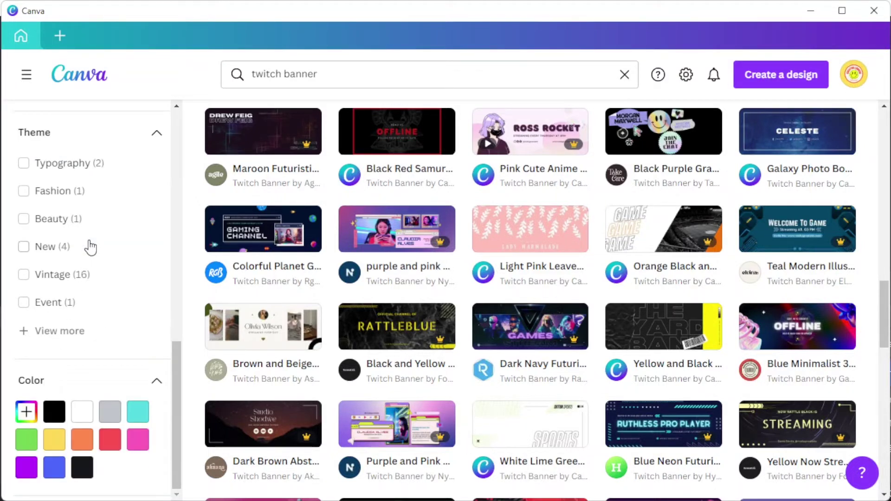
{"action": "left_click", "coordinate": [778, 73]}
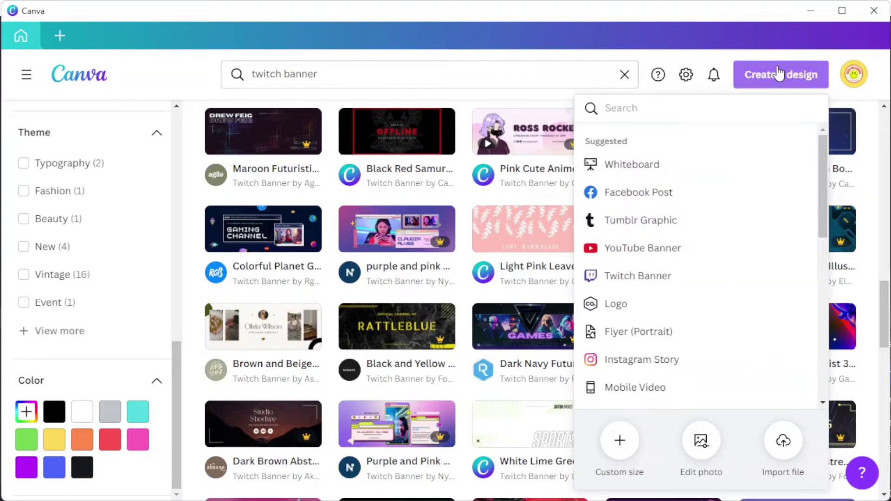
{"action": "left_click", "coordinate": [620, 441]}
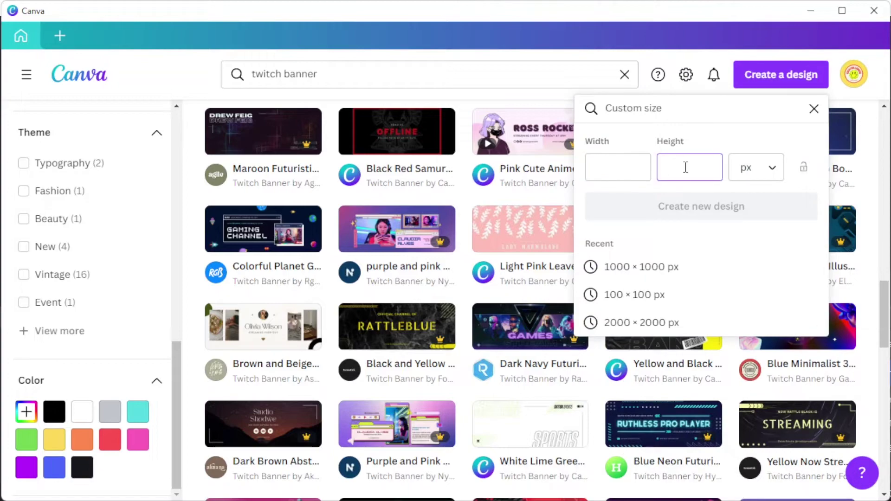
{"action": "scroll", "coordinate": [190, 288], "scroll_direction": "down", "scroll_amount": 15}
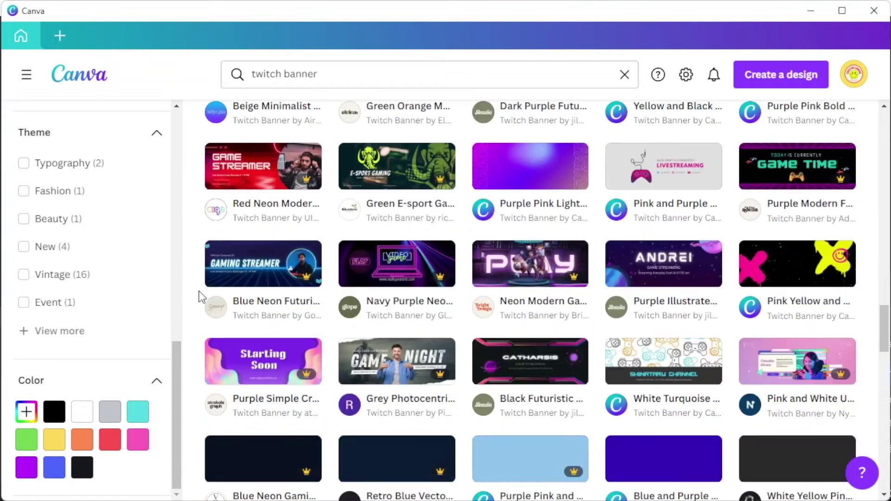
- Open the Blue Minimalist 3D Twitch Banner template in the editor
{"action": "scroll", "coordinate": [190, 288], "scroll_direction": "up", "scroll_amount": 5}
{"action": "scroll", "coordinate": [190, 287], "scroll_direction": "down", "scroll_amount": 12}
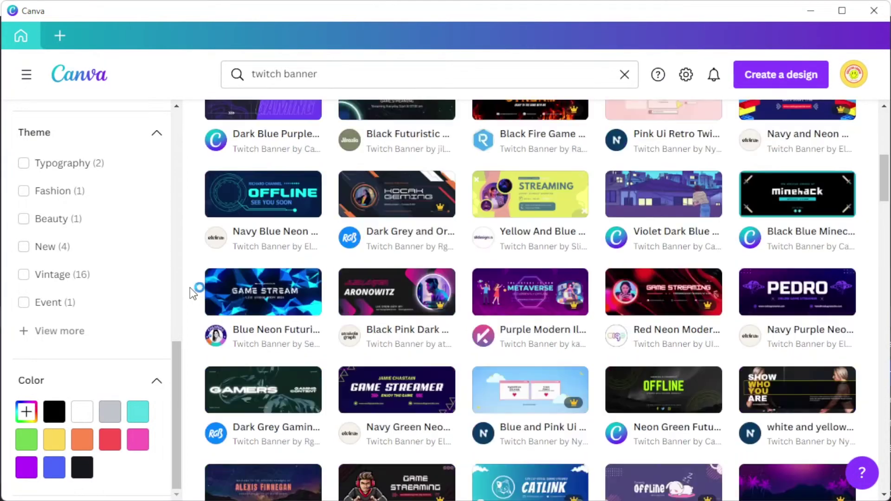
{"action": "scroll", "coordinate": [190, 288], "scroll_direction": "down", "scroll_amount": 12}
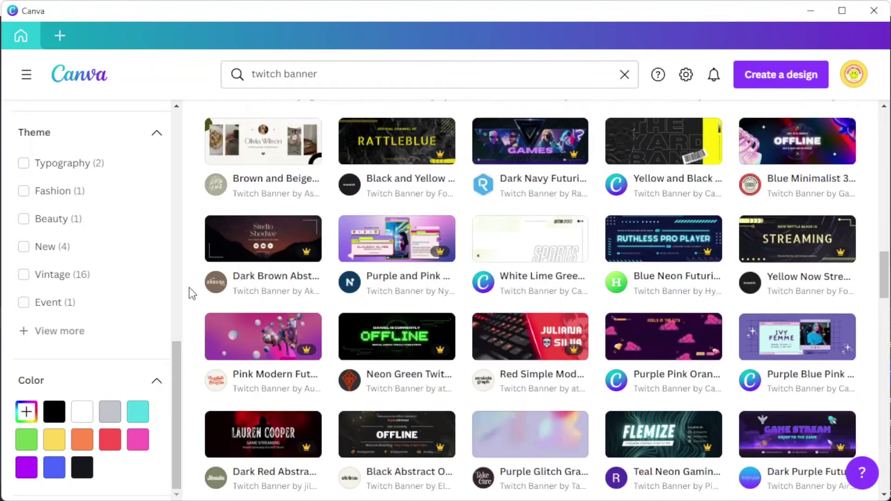
{"action": "left_click", "coordinate": [788, 251]}
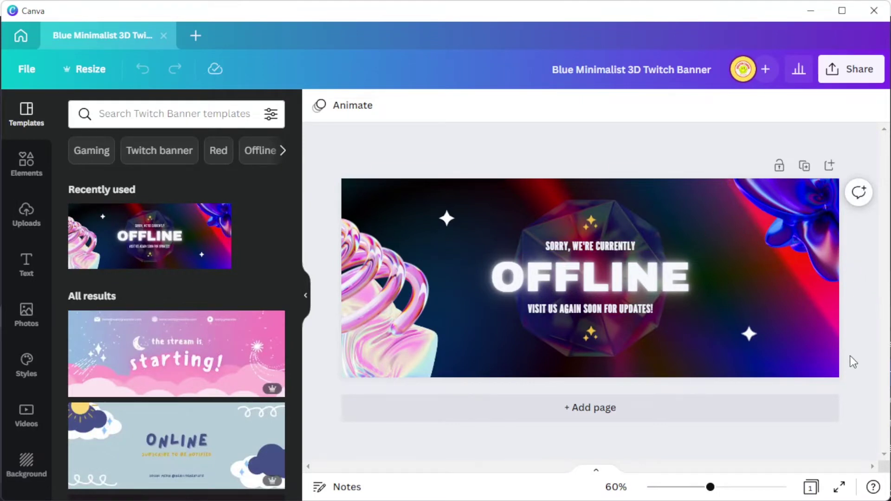
{"action": "left_click", "coordinate": [29, 162]}
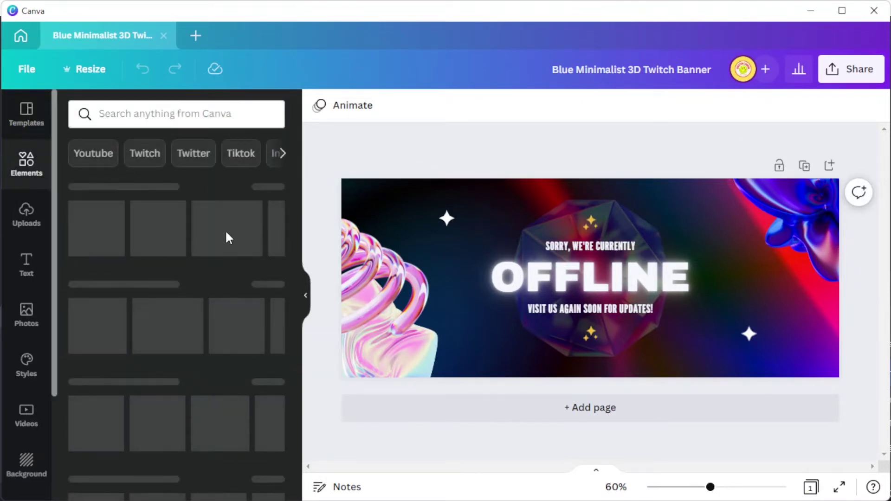
- Scroll through the Elements library's photos, videos, audio, tables, frames and grids sections
{"action": "scroll", "coordinate": [227, 238], "scroll_direction": "down", "scroll_amount": 7}
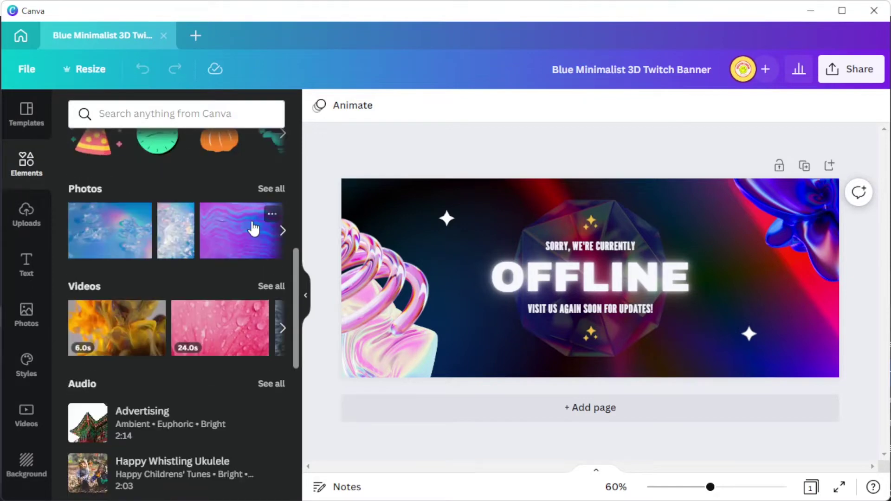
{"action": "scroll", "coordinate": [253, 228], "scroll_direction": "down", "scroll_amount": 10}
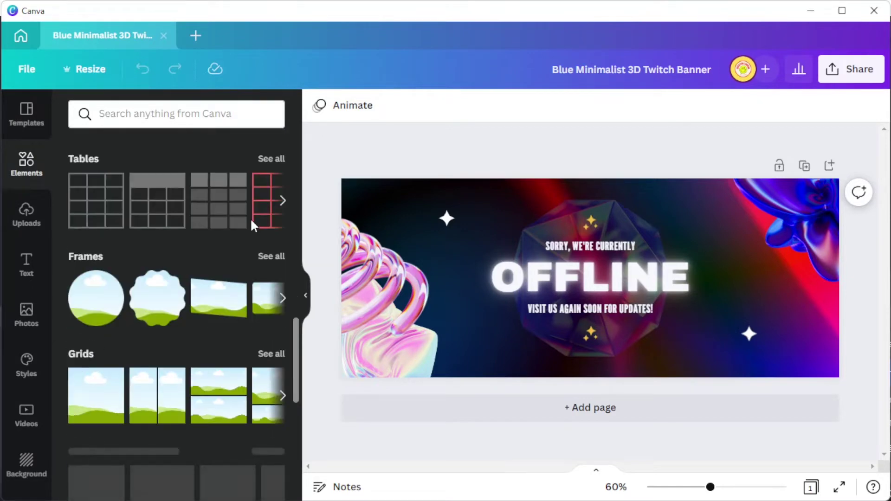
{"action": "scroll", "coordinate": [253, 227], "scroll_direction": "down", "scroll_amount": 2}
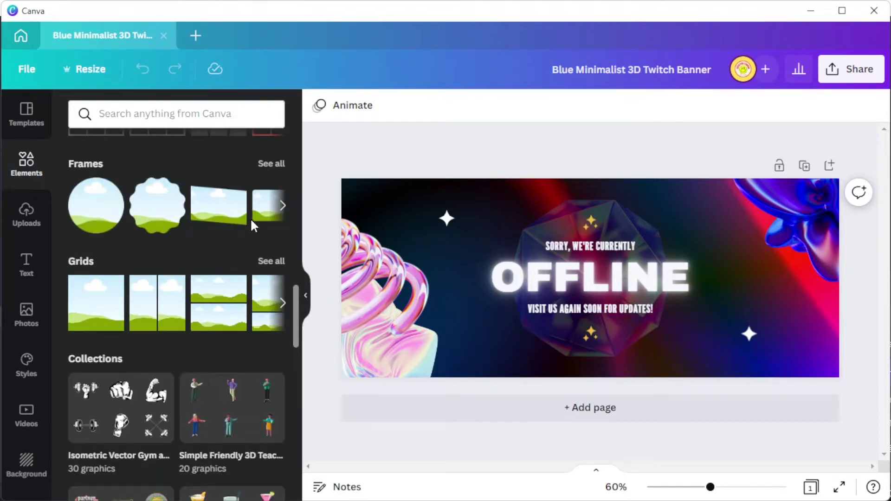
- Recolour the upper-left sparkle star bright yellow after trying red, blue and pink
{"action": "left_click", "coordinate": [447, 219]}
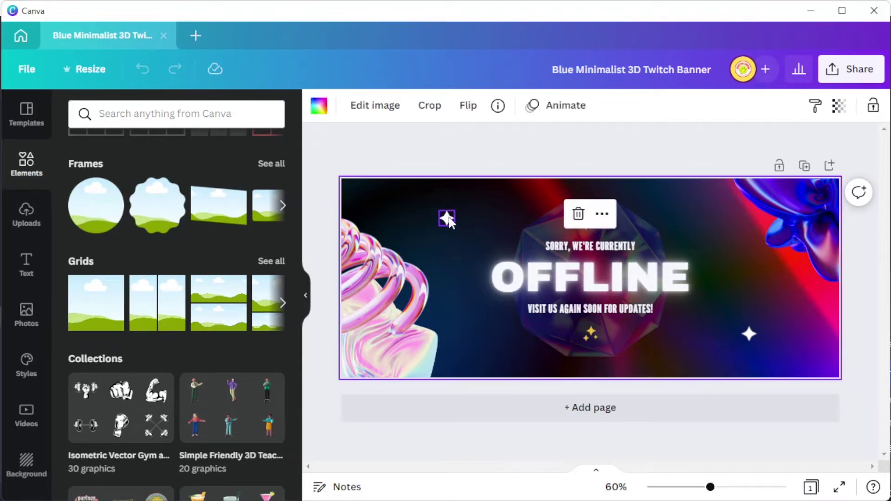
{"action": "left_click", "coordinate": [447, 219]}
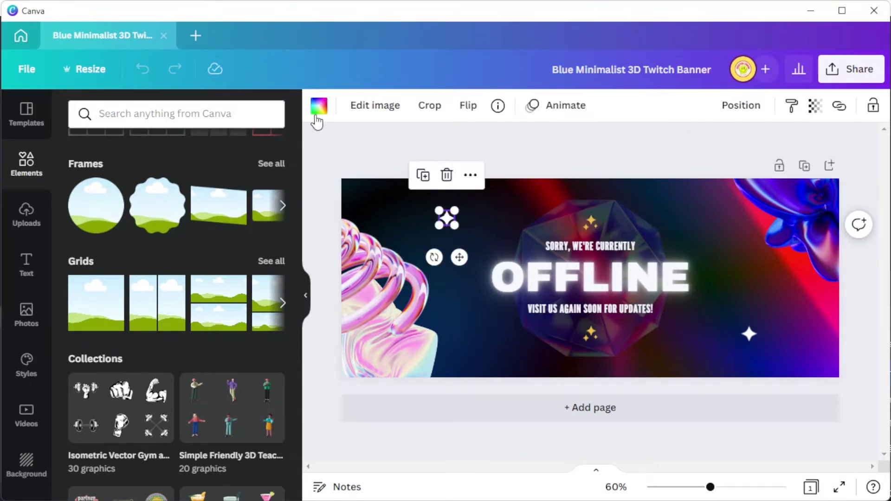
{"action": "left_click", "coordinate": [318, 106]}
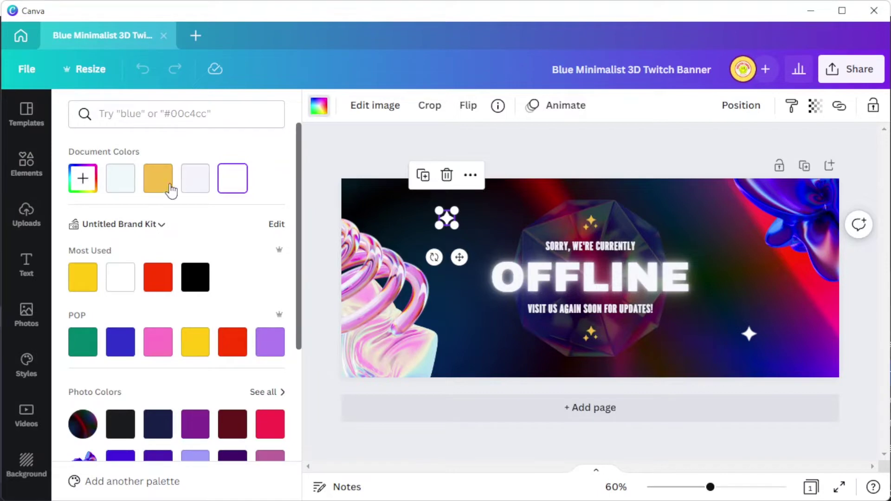
{"action": "left_click", "coordinate": [158, 179]}
{"action": "left_click", "coordinate": [168, 289]}
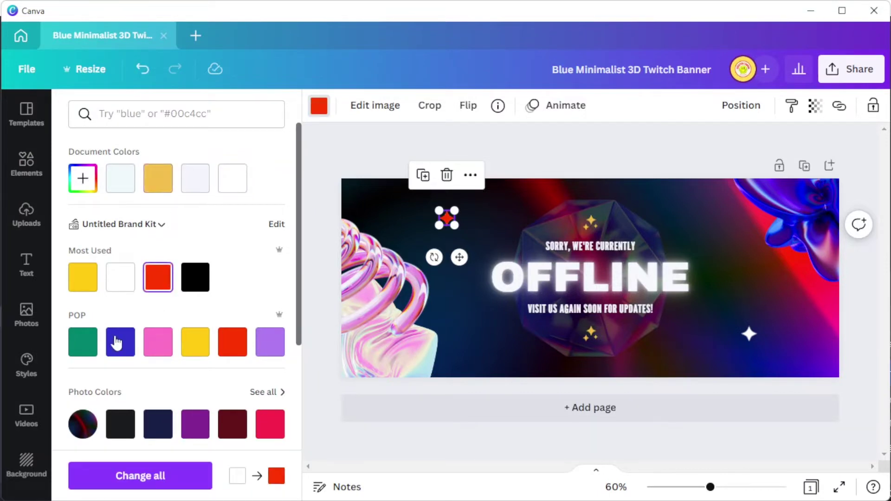
{"action": "left_click", "coordinate": [119, 341]}
{"action": "left_click", "coordinate": [153, 344]}
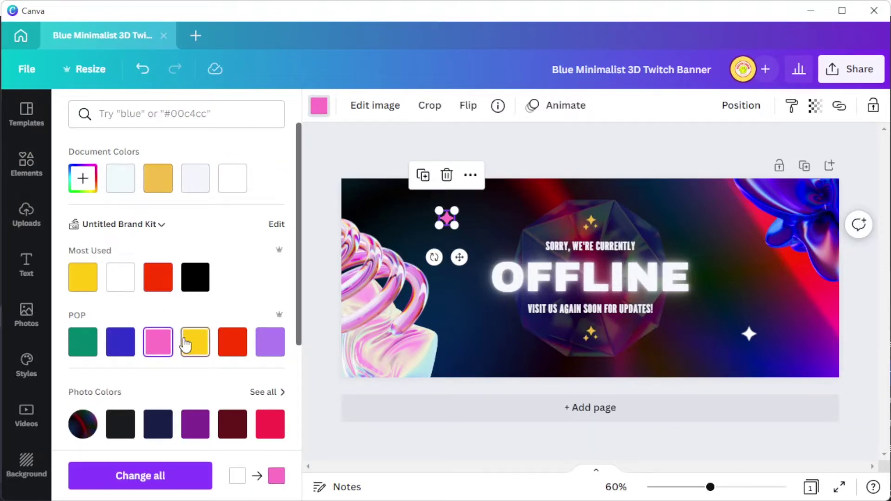
{"action": "left_click", "coordinate": [187, 344]}
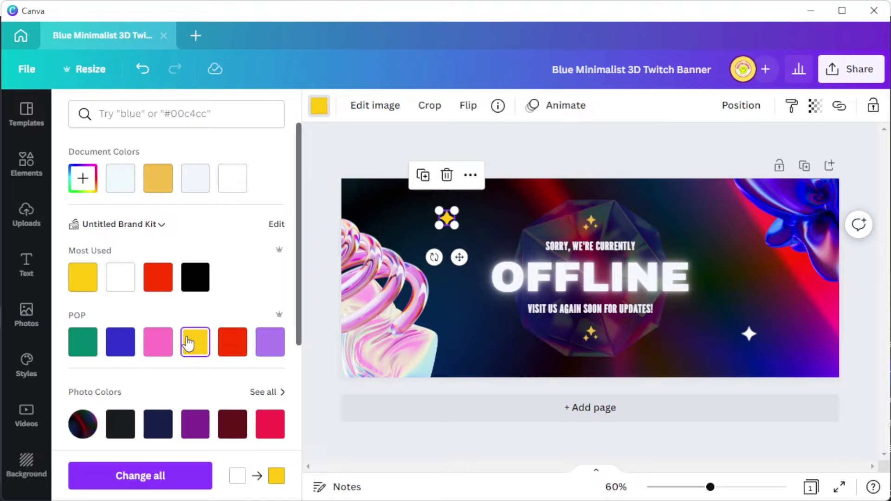
{"action": "left_click", "coordinate": [32, 165]}
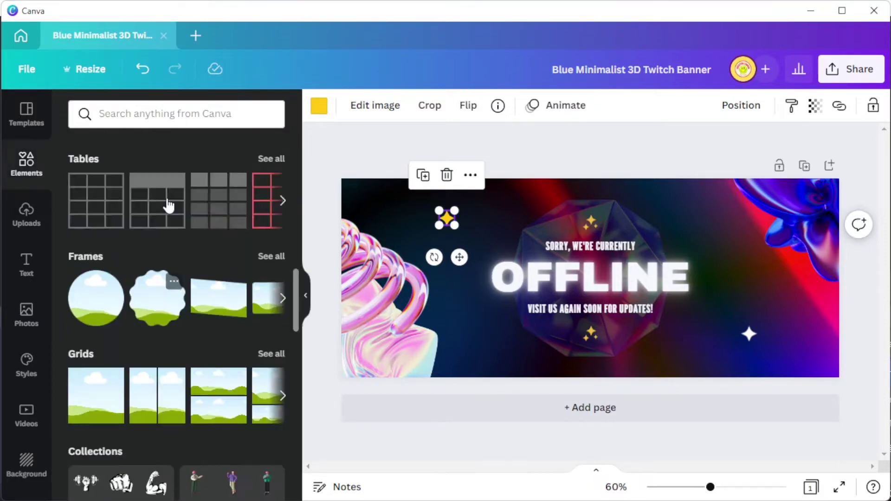
- Search elements for 'gaming' and browse the controller, headset and gamer graphics
{"action": "left_click", "coordinate": [175, 114]}
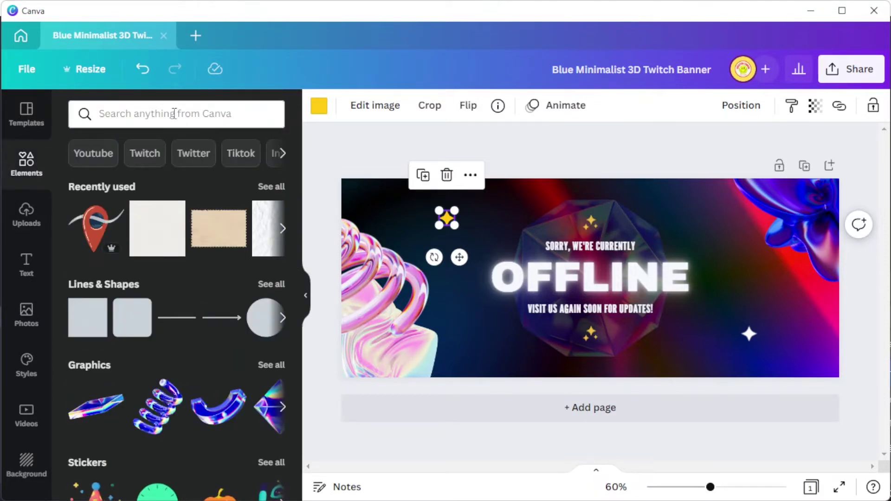
{"action": "type", "text": "gaming"}
{"action": "key", "text": "Return"}
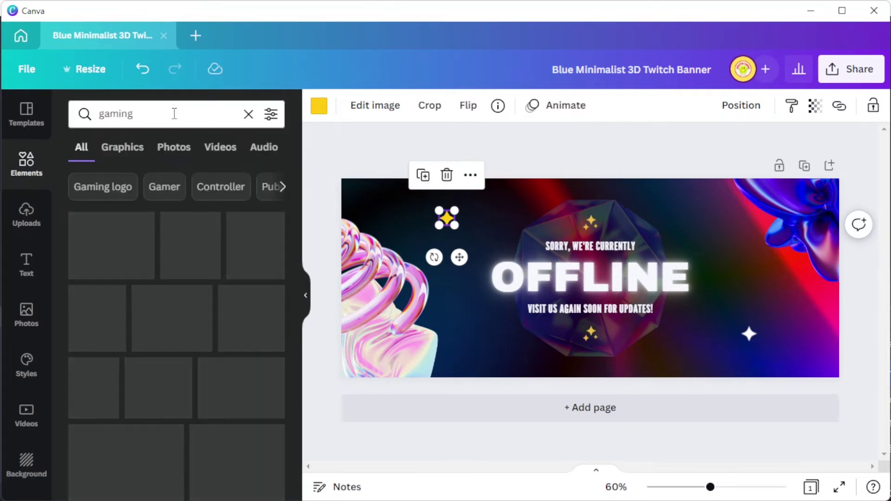
{"action": "scroll", "coordinate": [188, 285], "scroll_direction": "down", "scroll_amount": 4}
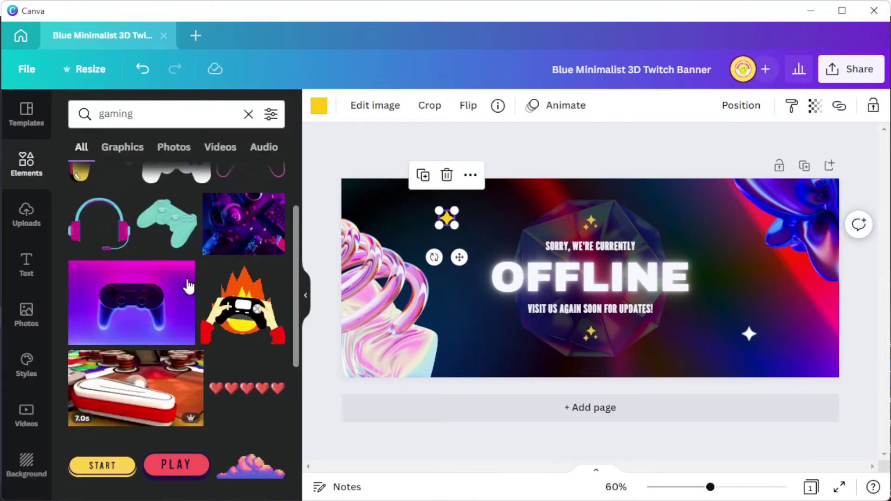
{"action": "scroll", "coordinate": [188, 286], "scroll_direction": "down", "scroll_amount": 2}
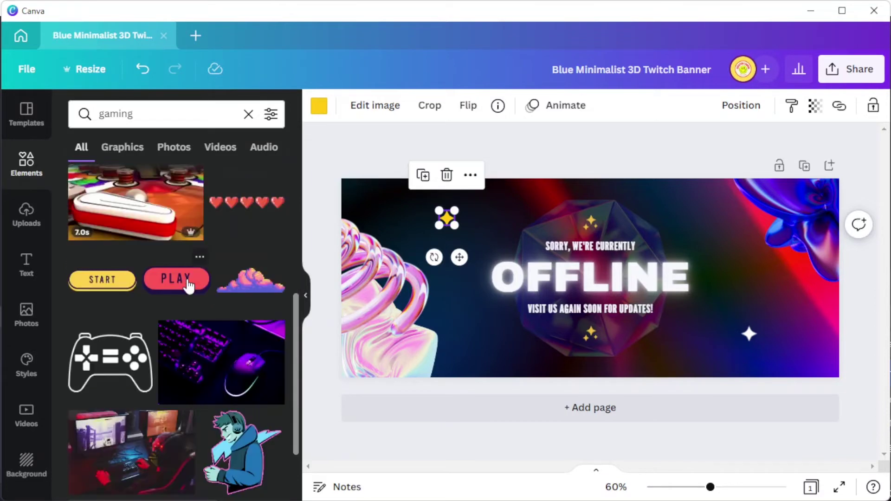
{"action": "scroll", "coordinate": [188, 285], "scroll_direction": "down", "scroll_amount": 2}
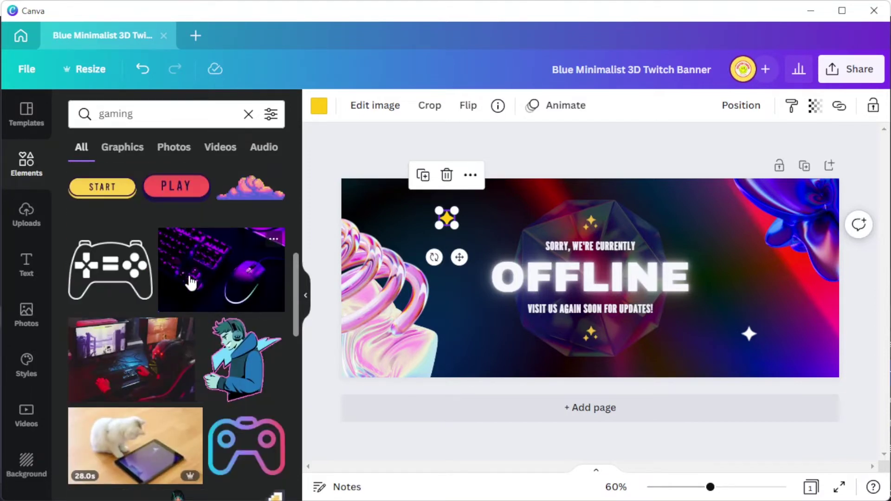
{"action": "left_click", "coordinate": [30, 219]}
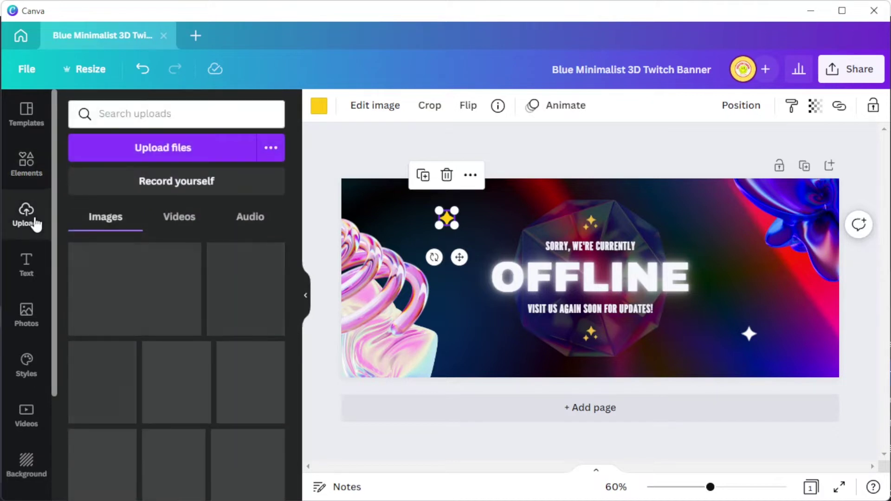
- View the uploaded videos and then the uploaded audio in the Uploads panel
{"action": "left_click", "coordinate": [191, 229]}
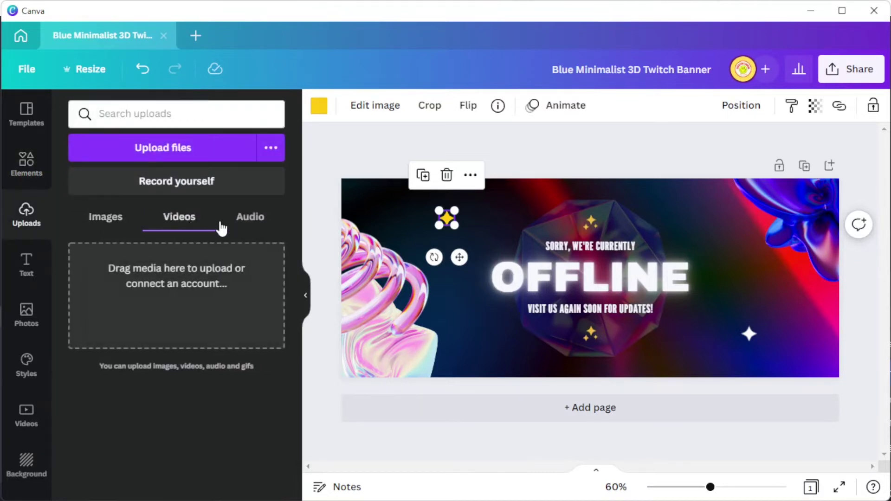
{"action": "left_click", "coordinate": [233, 228]}
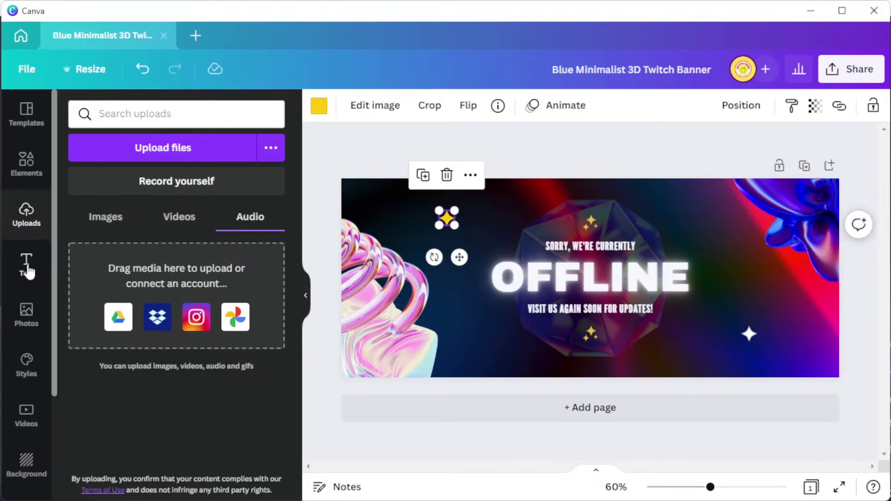
{"action": "left_click", "coordinate": [26, 267]}
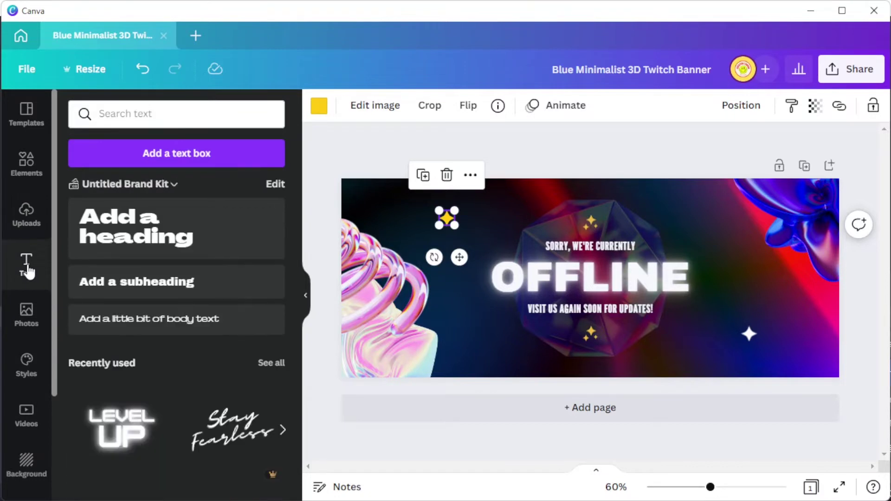
- Browse the text presets and the OFFLINE heading's font list
{"action": "scroll", "coordinate": [192, 247], "scroll_direction": "down", "scroll_amount": 2}
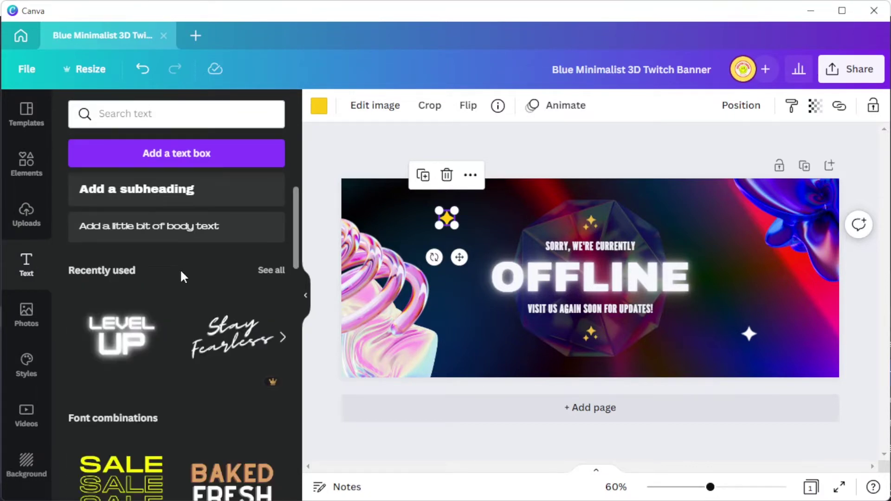
{"action": "scroll", "coordinate": [182, 277], "scroll_direction": "down", "scroll_amount": 5}
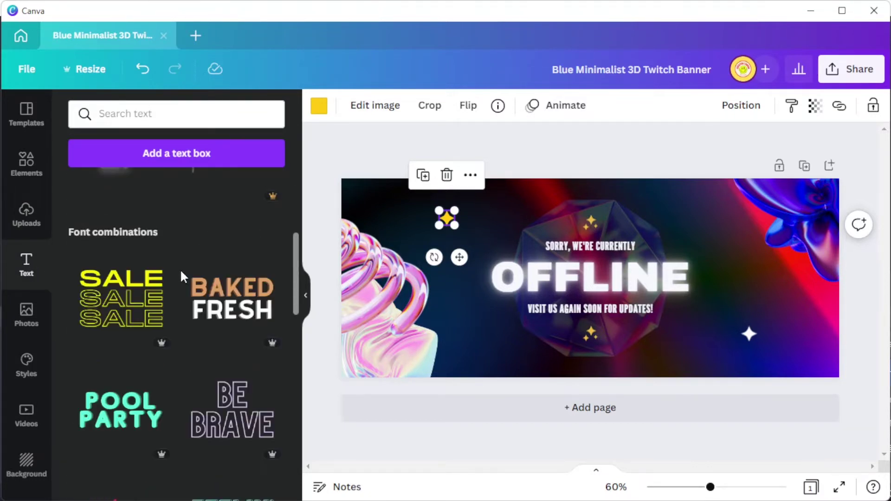
{"action": "scroll", "coordinate": [183, 278], "scroll_direction": "down", "scroll_amount": 4}
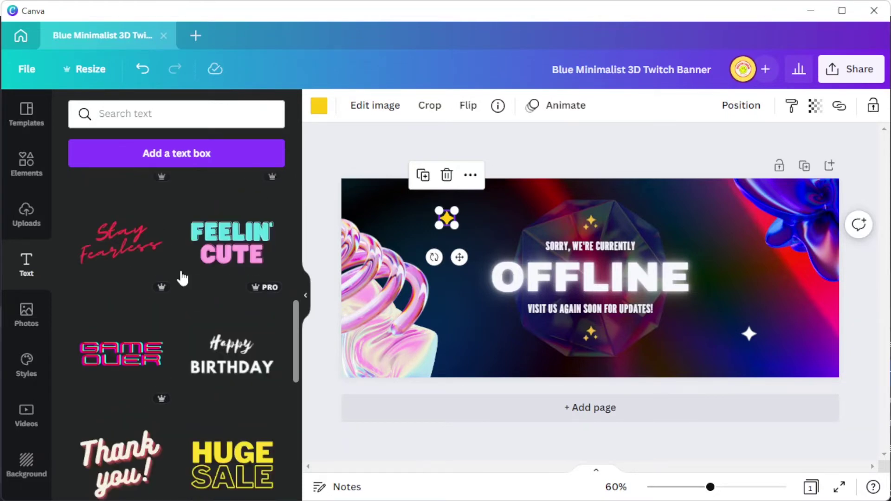
{"action": "scroll", "coordinate": [182, 277], "scroll_direction": "down", "scroll_amount": 8}
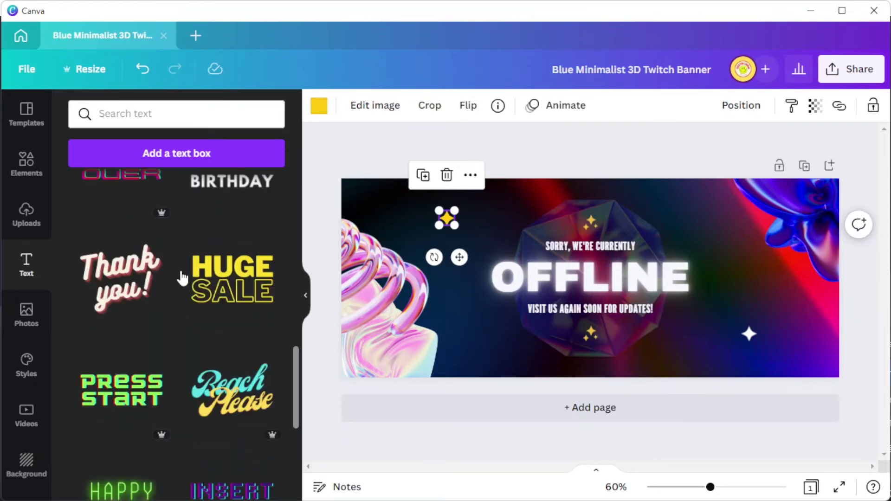
{"action": "left_click", "coordinate": [527, 277]}
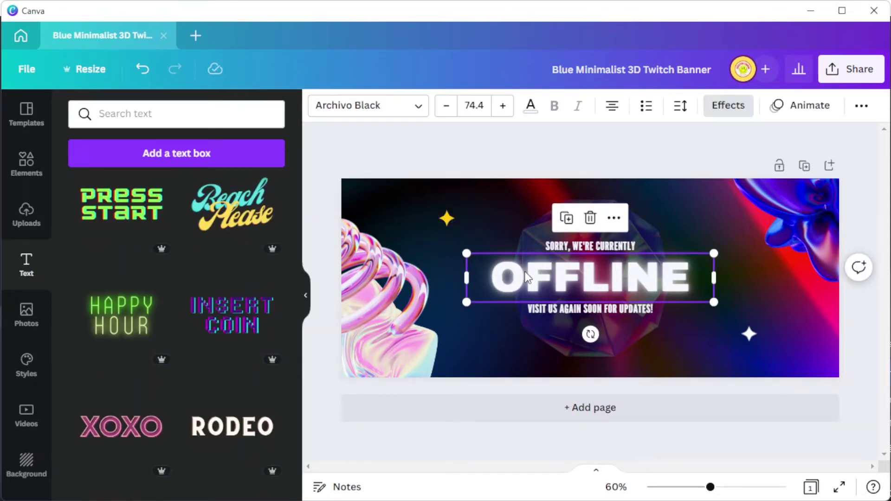
{"action": "left_click", "coordinate": [376, 106]}
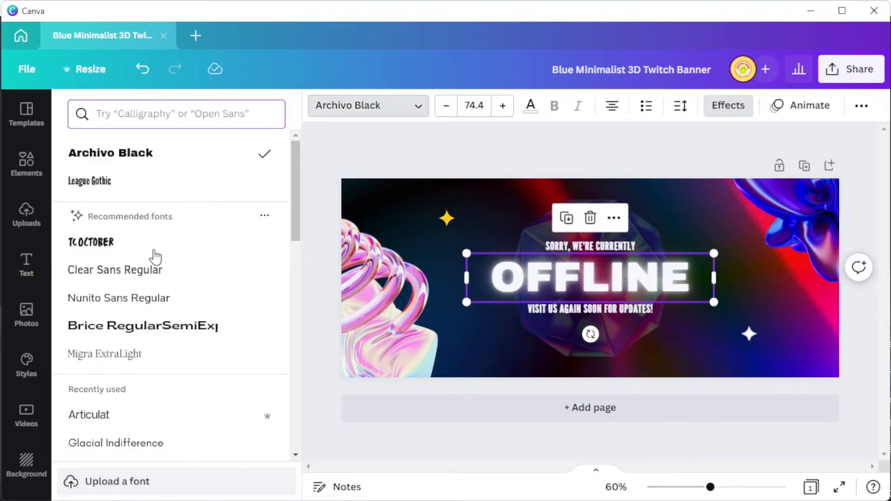
{"action": "scroll", "coordinate": [155, 256], "scroll_direction": "down", "scroll_amount": 4}
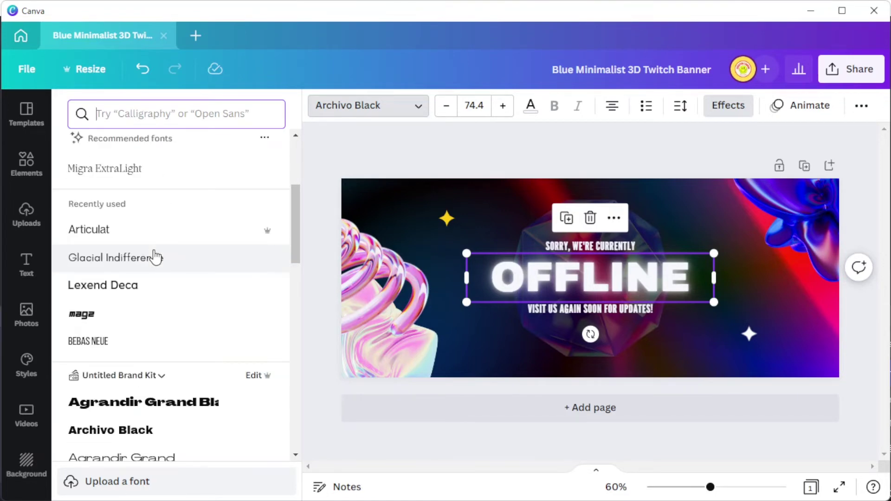
- Delete the pink swirl on the left and drag the purple blob to the centre
{"action": "left_click", "coordinate": [380, 325]}
{"action": "key", "text": "Delete"}
{"action": "left_click_drag", "start_coordinate": [813, 209], "coordinate": [690, 227]}
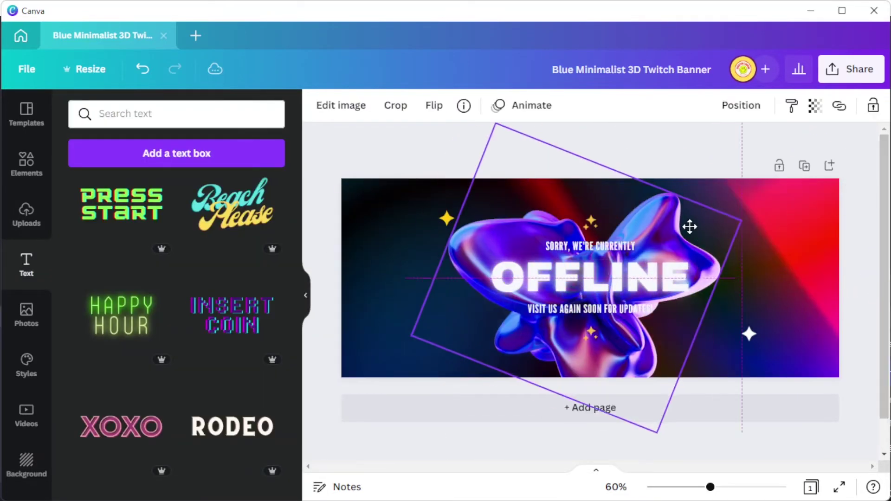
- Delete the purple blob from behind the OFFLINE text
{"action": "key", "text": "Delete"}
{"action": "left_click", "coordinate": [590, 246]}
{"action": "left_click", "coordinate": [589, 309]}
{"action": "scroll", "coordinate": [684, 342], "scroll_direction": "up", "scroll_amount": 3}
{"action": "scroll", "coordinate": [602, 222], "scroll_direction": "down", "scroll_amount": 3}
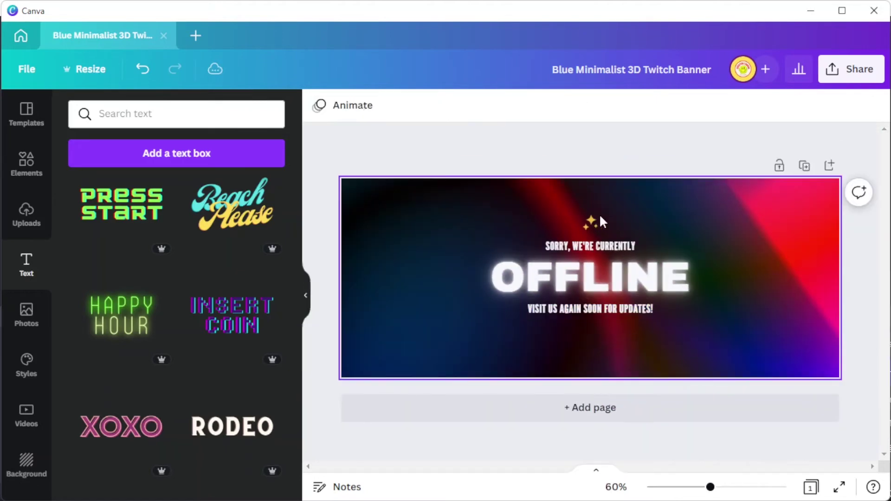
- Duplicate OFFLINE as hollow vertical 'CREATOR' text filling the banner's left edge
{"action": "left_click", "coordinate": [590, 277]}
{"action": "left_click", "coordinate": [728, 105]}
{"action": "key", "text": "ctrl+d"}
{"action": "double_click", "coordinate": [492, 306]}
{"action": "type", "text": "CREATOR"}
{"action": "left_click", "coordinate": [101, 288]}
{"action": "left_click_drag", "start_coordinate": [491, 368], "coordinate": [537, 306]}
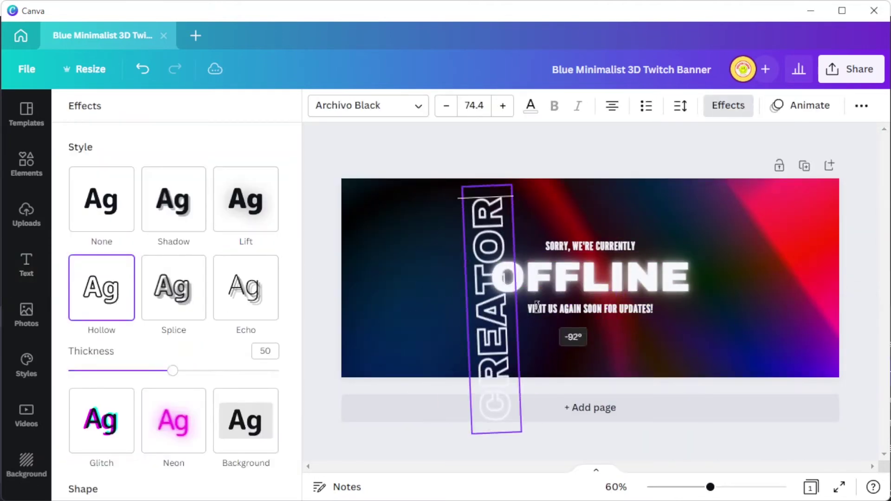
{"action": "left_click", "coordinate": [26, 264]}
{"action": "left_click_drag", "start_coordinate": [492, 287], "coordinate": [362, 278]}
{"action": "left_click_drag", "start_coordinate": [380, 374], "coordinate": [418, 427]}
- Copy it as reversed vertical 'CANVAS' text on the banner's right edge
{"action": "key", "text": "ctrl+d"}
{"action": "left_click_drag", "start_coordinate": [378, 279], "coordinate": [623, 289]}
{"action": "mouse_move", "coordinate": [630, 443]}
{"action": "left_mouse_down"}
{"action": "mouse_move", "coordinate": [603, 325]}
{"action": "mouse_move", "coordinate": [629, 443]}
{"action": "left_mouse_up"}
{"action": "double_click", "coordinate": [629, 279]}
{"action": "type", "text": "CANVAS"}
{"action": "left_click_drag", "start_coordinate": [629, 279], "coordinate": [808, 255]}
- Trim the line above OFFLINE to just 'CURRENTLY' and enlarge it
{"action": "double_click", "coordinate": [603, 246]}
{"action": "key", "text": "BackSpace"}
{"action": "left_click", "coordinate": [503, 106]}
- Colour OFFLINE yellow and CURRENTLY red after trying purple, pink and red
{"action": "left_click", "coordinate": [590, 277]}
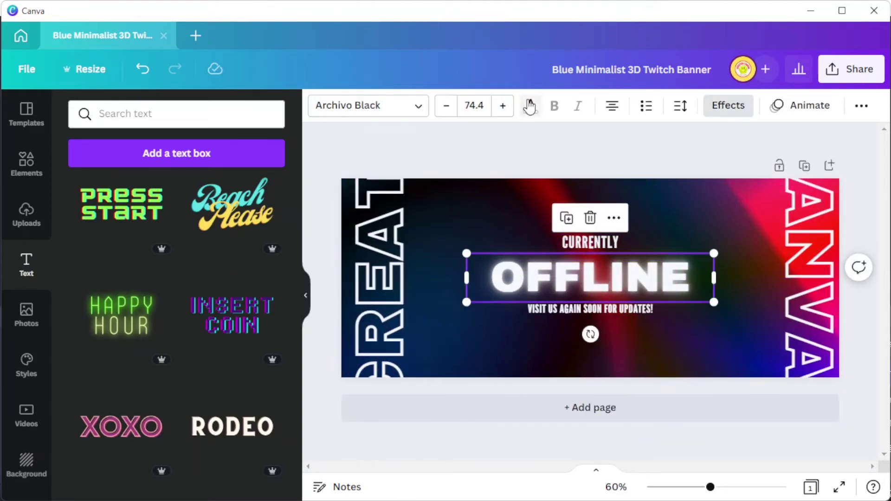
{"action": "left_click", "coordinate": [530, 106]}
{"action": "left_click", "coordinate": [270, 342]}
{"action": "left_click", "coordinate": [158, 342]}
{"action": "left_click", "coordinate": [233, 348]}
{"action": "left_click", "coordinate": [195, 342]}
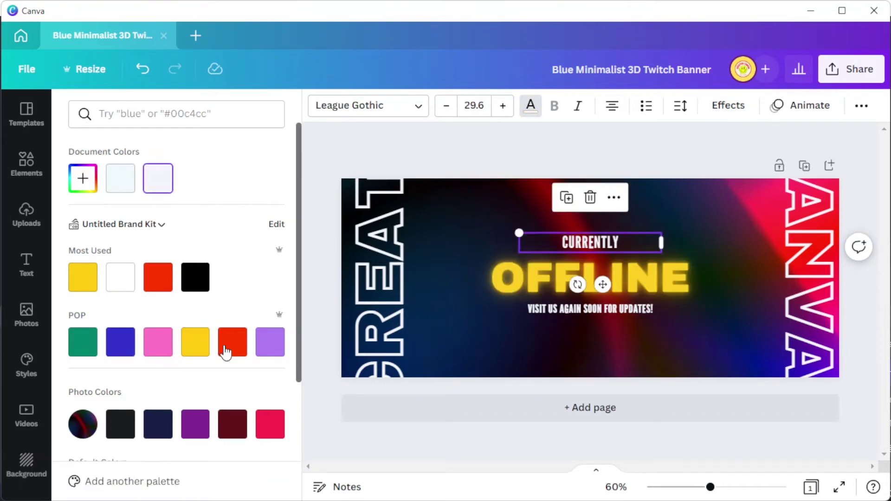
{"action": "left_click", "coordinate": [225, 351]}
- Move CURRENTLY and OFFLINE higher, with the VISIT US line just beneath
{"action": "left_click", "coordinate": [626, 272], "text": "shift"}
{"action": "left_click_drag", "start_coordinate": [626, 273], "coordinate": [627, 249]}
{"action": "left_click_drag", "start_coordinate": [631, 309], "coordinate": [631, 291]}
- Give CURRENTLY and the lower text line a red neon glow
{"action": "scroll", "coordinate": [590, 345], "scroll_direction": "up", "scroll_amount": 3}
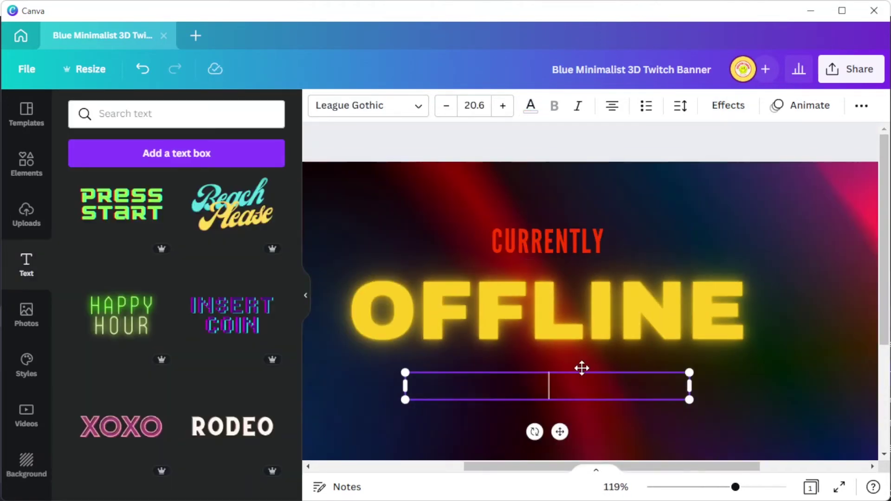
{"action": "left_click", "coordinate": [548, 241]}
{"action": "left_click", "coordinate": [728, 106]}
{"action": "left_click", "coordinate": [173, 374]}
{"action": "left_click", "coordinate": [573, 370]}
{"action": "double_click", "coordinate": [573, 370]}
{"action": "type", "text": "@"}
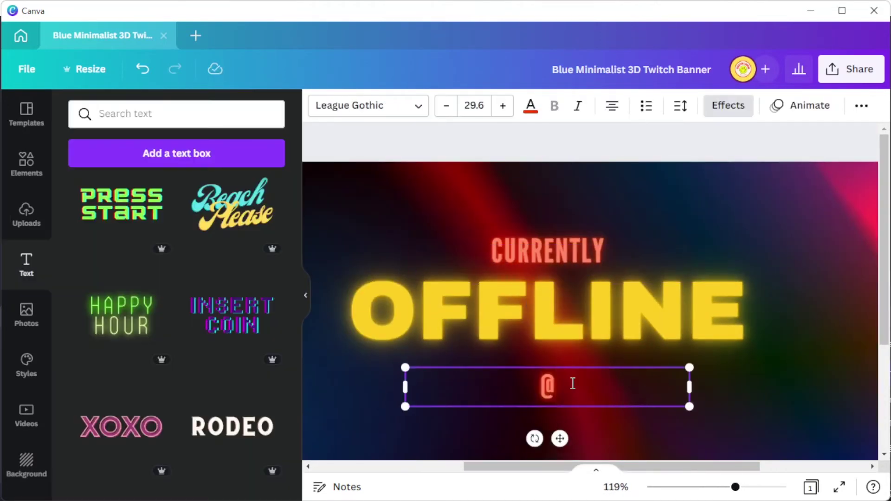
{"action": "scroll", "coordinate": [573, 383], "scroll_direction": "down", "scroll_amount": 2}
{"action": "type", "text": "GAMINGESPORTS"}
{"action": "left_click", "coordinate": [573, 390]}
{"action": "left_click", "coordinate": [592, 308]}
{"action": "key", "text": "ctrl+d"}
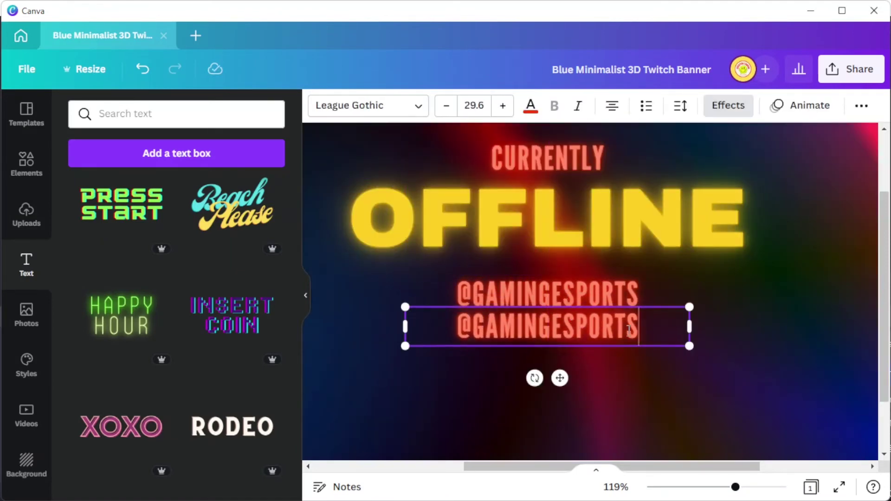
{"action": "key", "text": "Return"}
{"action": "type", "text": "@GAMINGTWEETS"}
{"action": "key", "text": "ctrl+d"}
{"action": "key", "text": "Return"}
{"action": "key", "text": "BackSpace"}
{"action": "key", "text": "ctrl+z"}
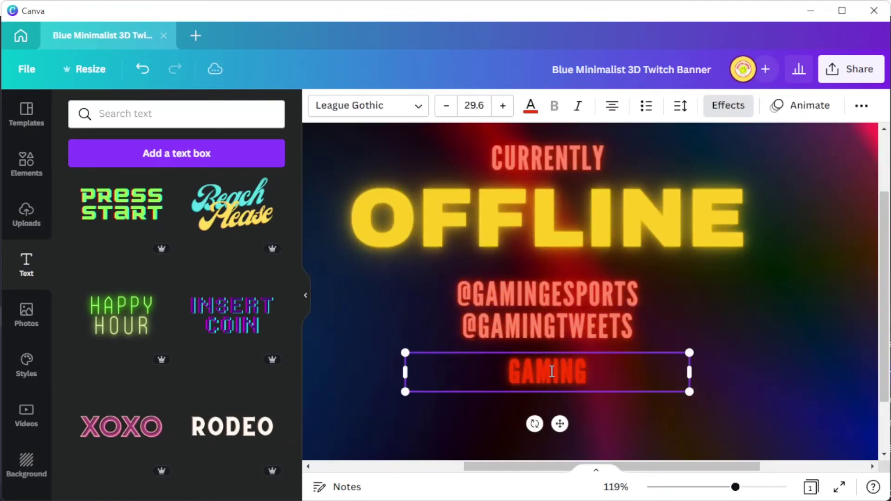
{"action": "key", "text": "ctrl+z"}
- Search the elements library for 'instagram' icons
{"action": "left_click", "coordinate": [559, 374]}
{"action": "left_click", "coordinate": [26, 162]}
{"action": "left_click", "coordinate": [149, 116]}
{"action": "key", "text": "ctrl+a"}
{"action": "type", "text": "instagram"}
{"action": "left_click", "coordinate": [133, 177]}
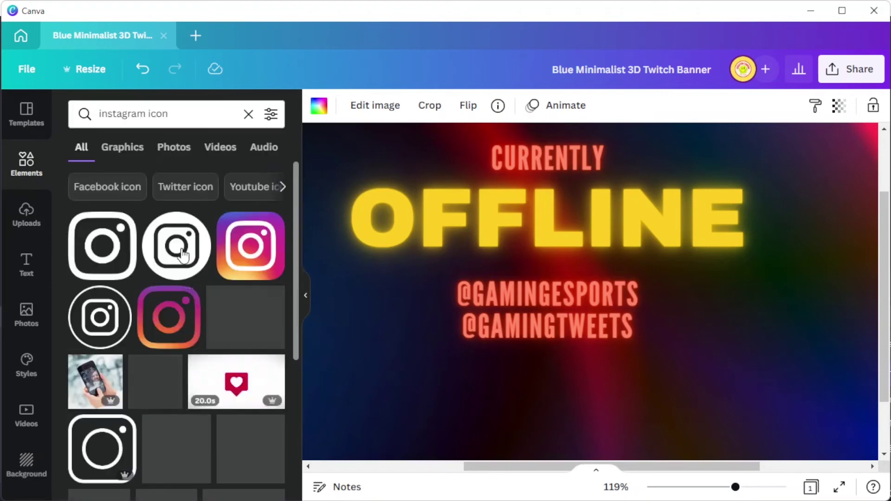
{"action": "left_click", "coordinate": [548, 293]}
- Place a yellow Instagram icon beside the handle lines
{"action": "left_click_drag", "start_coordinate": [407, 293], "coordinate": [468, 297]}
{"action": "scroll", "coordinate": [462, 396], "scroll_direction": "up", "scroll_amount": 2}
{"action": "left_click_drag", "start_coordinate": [603, 385], "coordinate": [659, 385]}
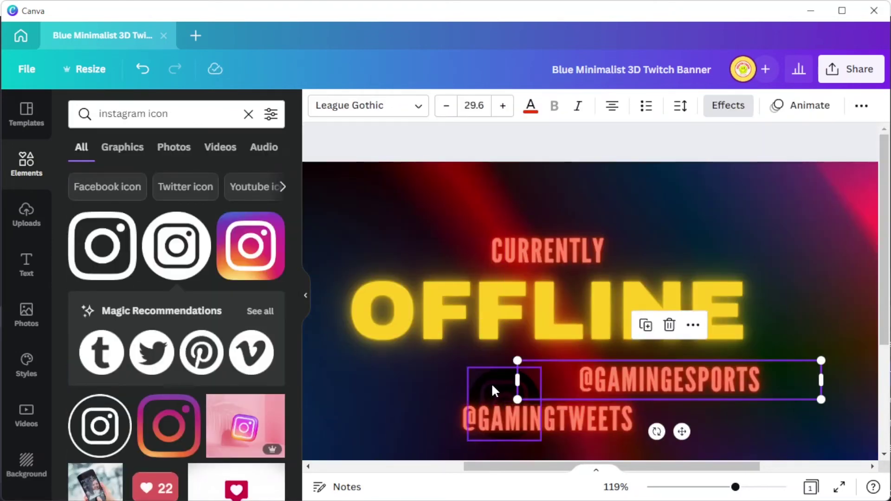
{"action": "left_click_drag", "start_coordinate": [505, 393], "coordinate": [404, 395]}
{"action": "left_click", "coordinate": [403, 393]}
{"action": "scroll", "coordinate": [402, 392], "scroll_direction": "down", "scroll_amount": 2}
{"action": "left_click", "coordinate": [319, 106]}
{"action": "left_click", "coordinate": [270, 178]}
{"action": "left_click_drag", "start_coordinate": [437, 341], "coordinate": [393, 294]}
{"action": "left_click_drag", "start_coordinate": [380, 281], "coordinate": [438, 293]}
- Add the TWITTER: prefix and widen the Instagram handle to a single line
{"action": "left_click", "coordinate": [375, 105]}
{"action": "scroll", "coordinate": [157, 257], "scroll_direction": "down", "scroll_amount": 4}
{"action": "scroll", "coordinate": [157, 258], "scroll_direction": "down", "scroll_amount": 12}
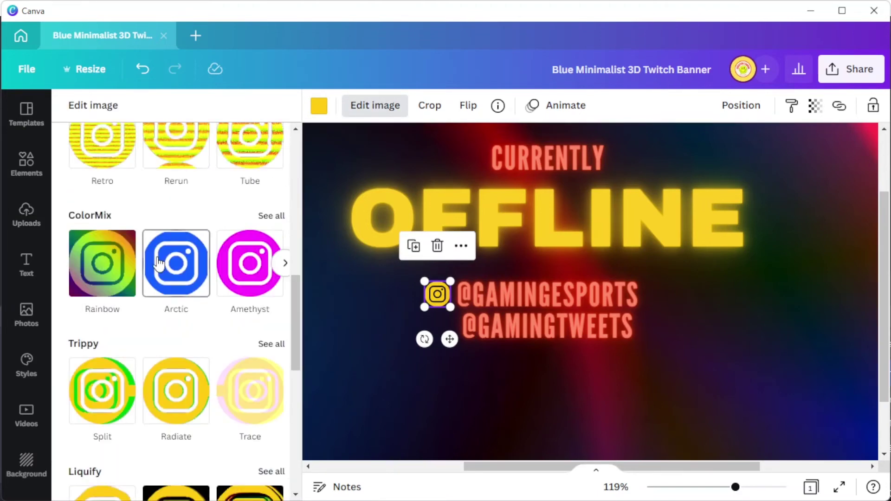
{"action": "scroll", "coordinate": [157, 257], "scroll_direction": "up", "scroll_amount": 5}
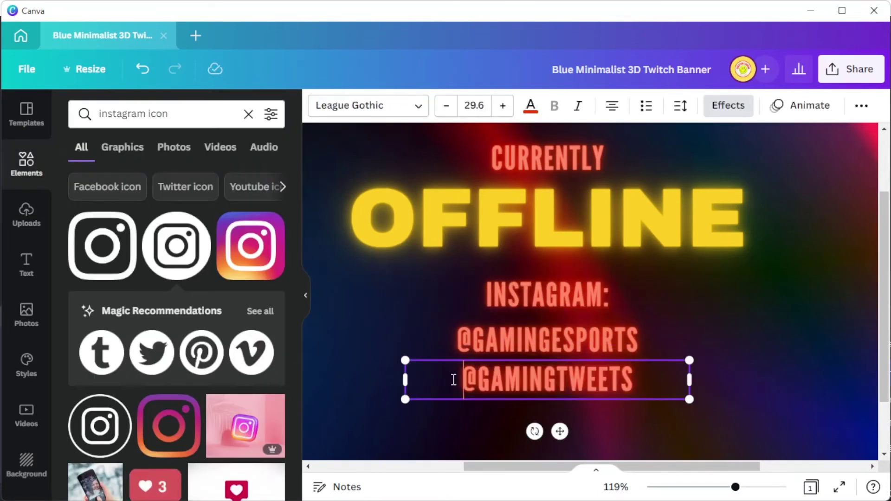
{"action": "type", "text": "TWITTER:"}
{"action": "left_click", "coordinate": [593, 342]}
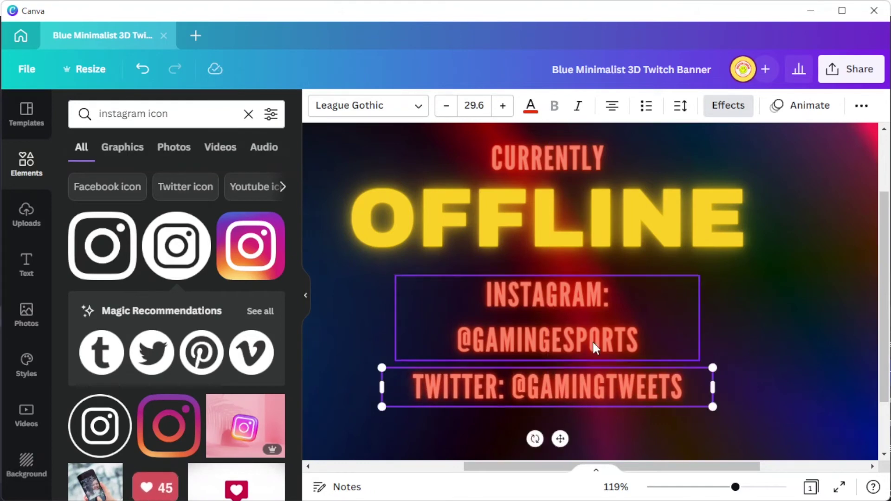
{"action": "left_click_drag", "start_coordinate": [697, 319], "coordinate": [772, 295]}
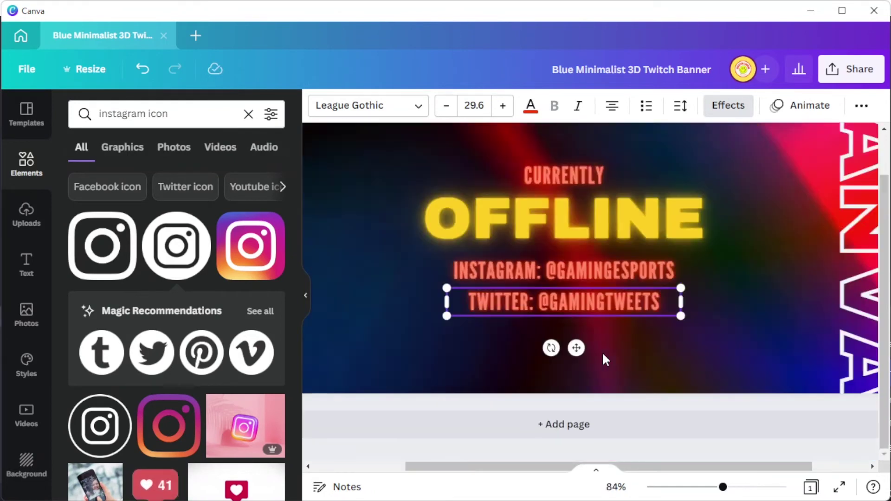
{"action": "scroll", "coordinate": [602, 361], "scroll_direction": "down", "scroll_amount": 3}
{"action": "left_click", "coordinate": [835, 358]}
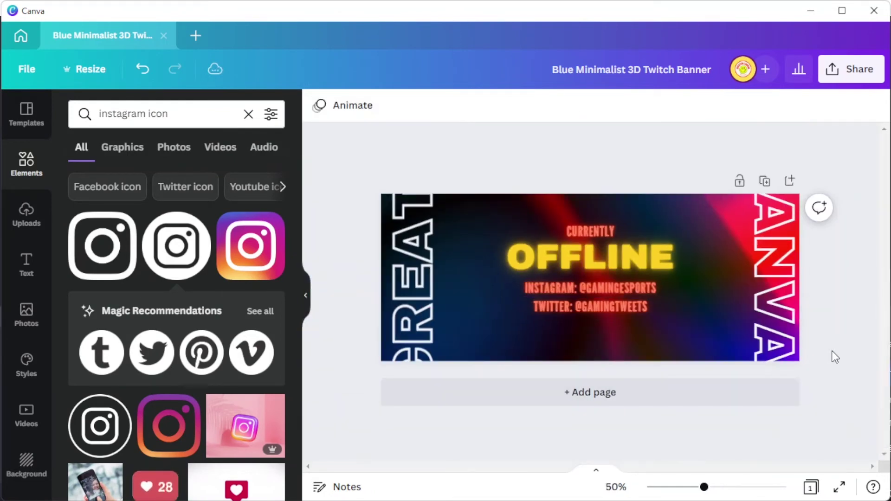
- Apply Glitch to OFFLINE and give CURRENTLY a neon effect in Archivo Black
{"action": "scroll", "coordinate": [763, 303], "scroll_direction": "up", "scroll_amount": 1}
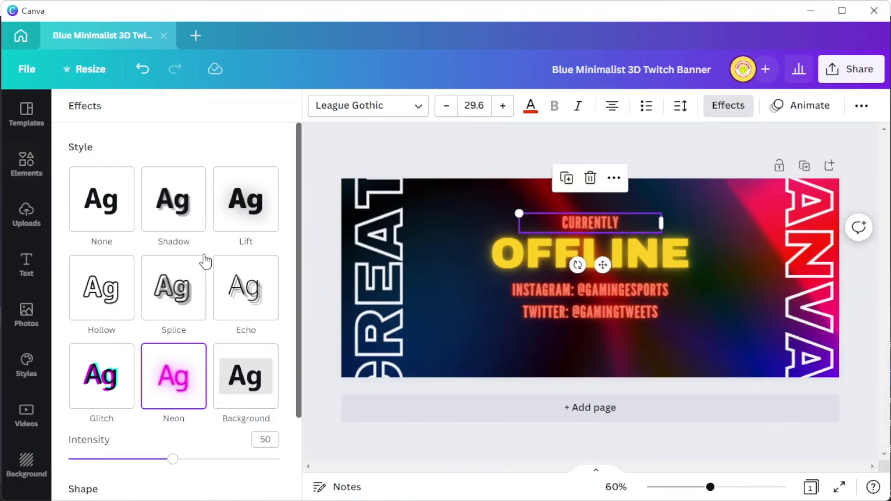
{"action": "left_click", "coordinate": [173, 302]}
{"action": "scroll", "coordinate": [177, 325], "scroll_direction": "down", "scroll_amount": 2}
{"action": "left_click", "coordinate": [185, 348]}
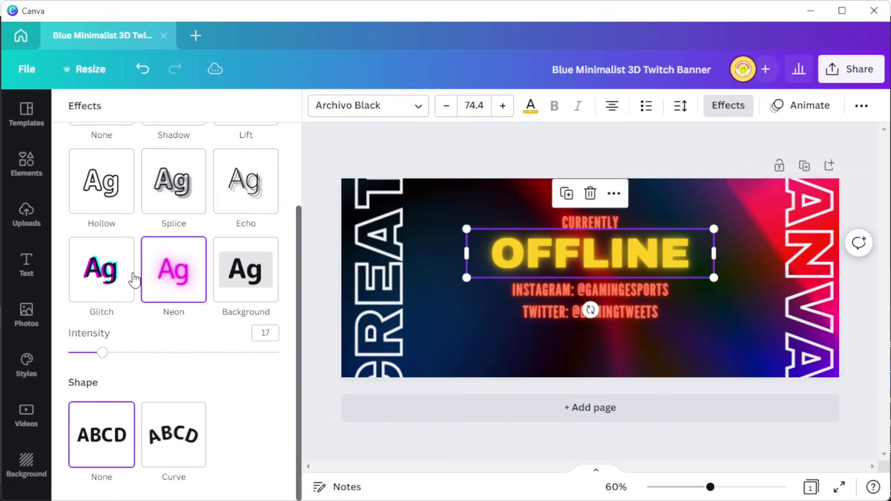
{"action": "left_click", "coordinate": [133, 279]}
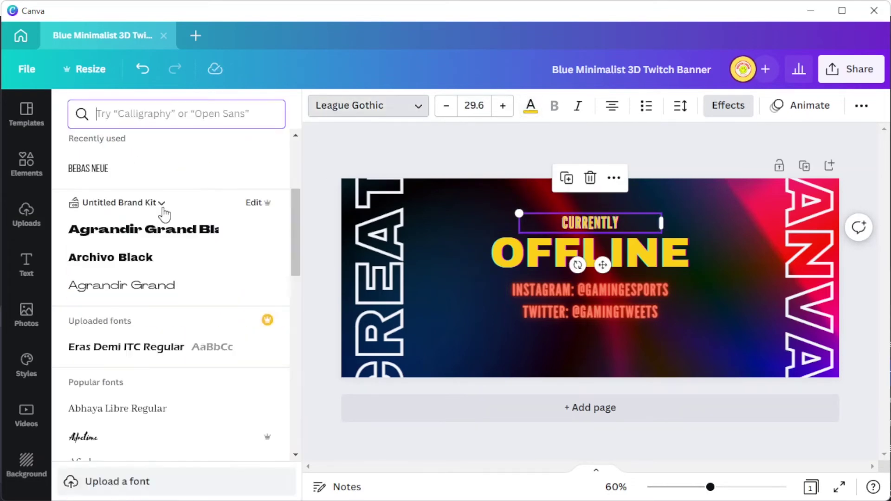
{"action": "left_click", "coordinate": [110, 257]}
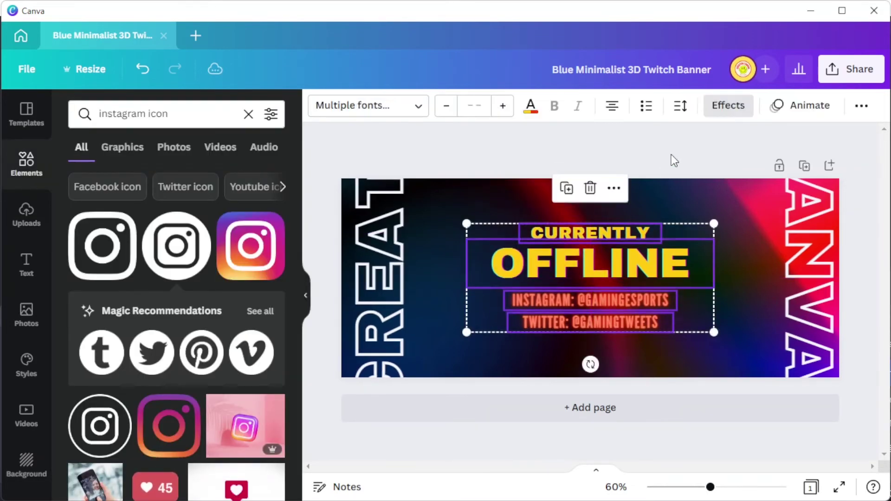
{"action": "left_click", "coordinate": [548, 159]}
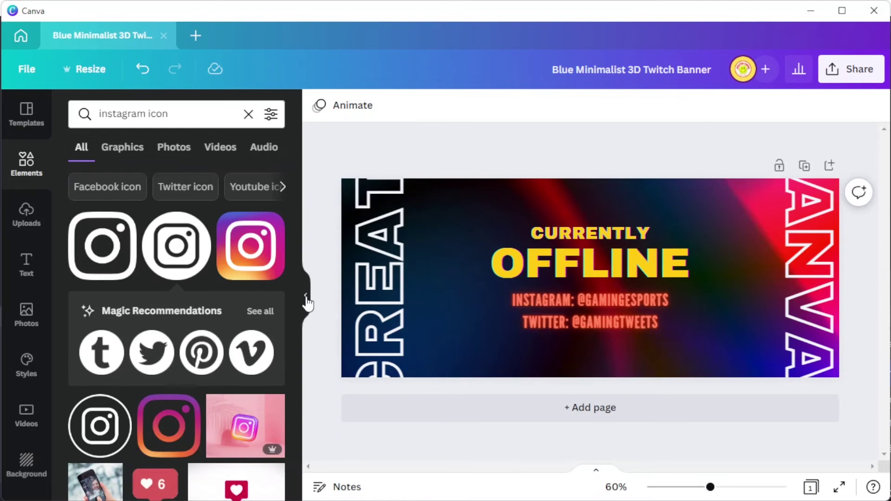
{"action": "left_click", "coordinate": [306, 295]}
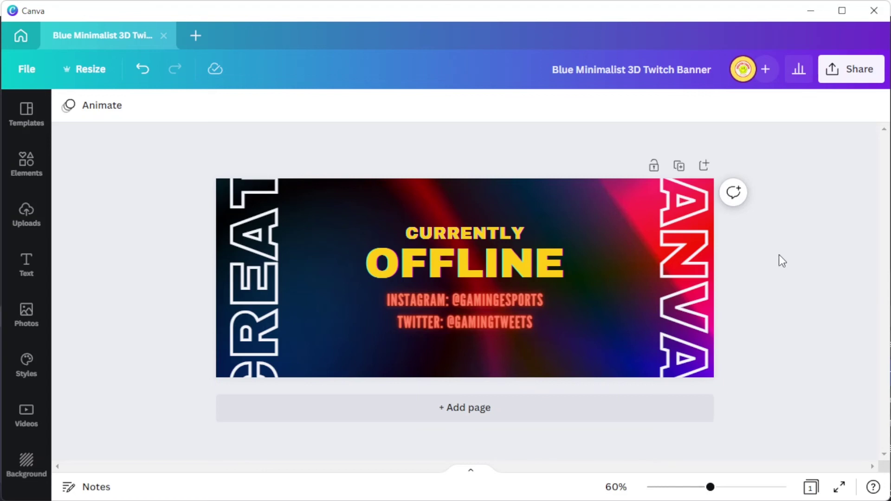
- Export the offline banner as a 1,200 × 480 px PNG via Share > Download
{"action": "left_click", "coordinate": [833, 77]}
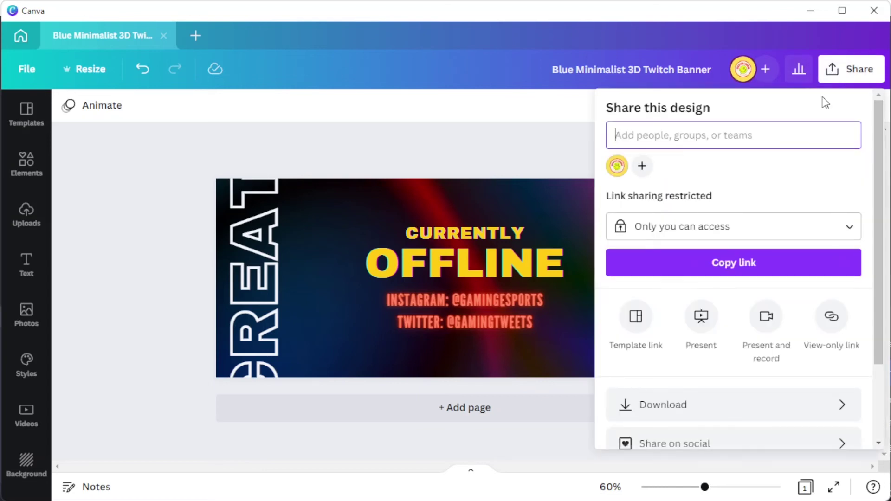
{"action": "left_click", "coordinate": [732, 412]}
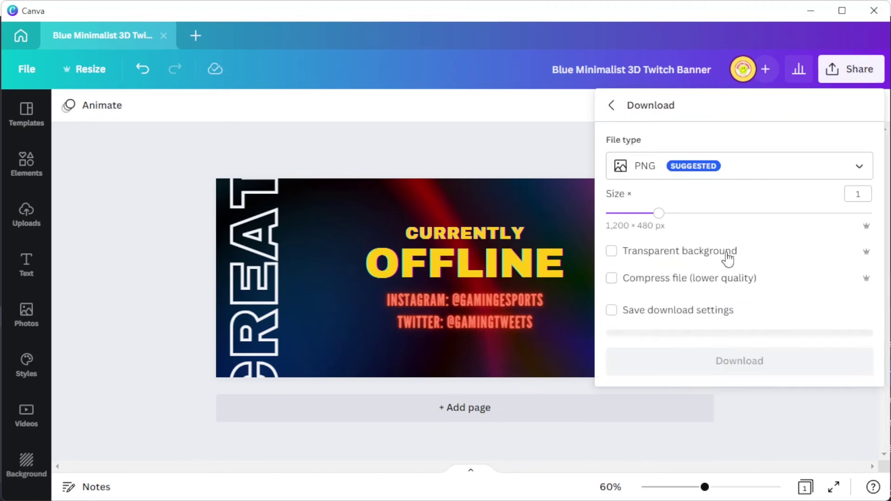
{"action": "left_click", "coordinate": [727, 177]}
{"action": "left_click", "coordinate": [727, 258]}
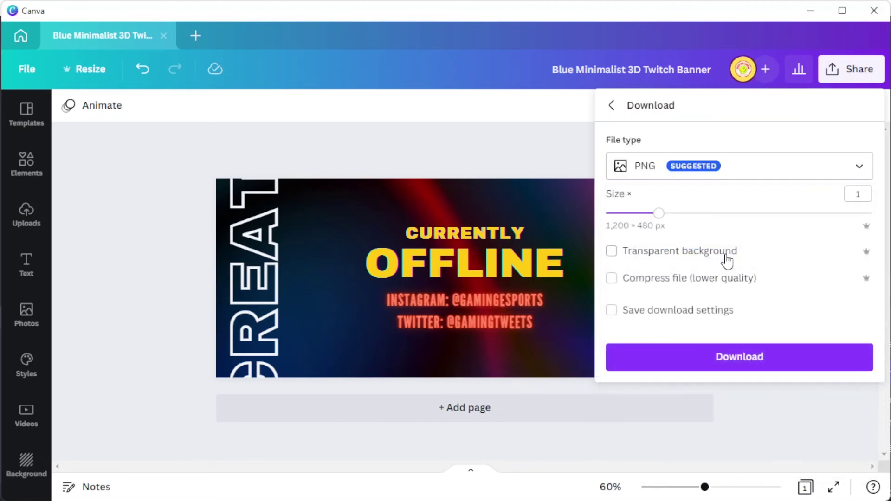
{"action": "left_click", "coordinate": [728, 369]}
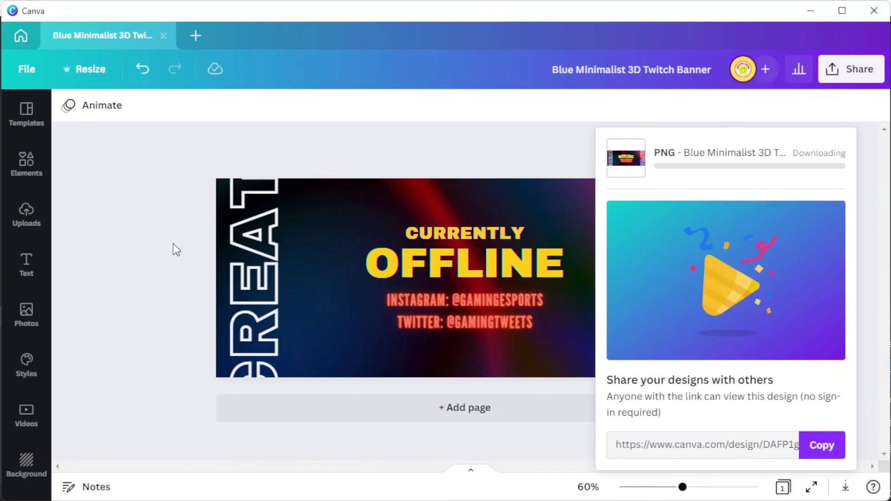